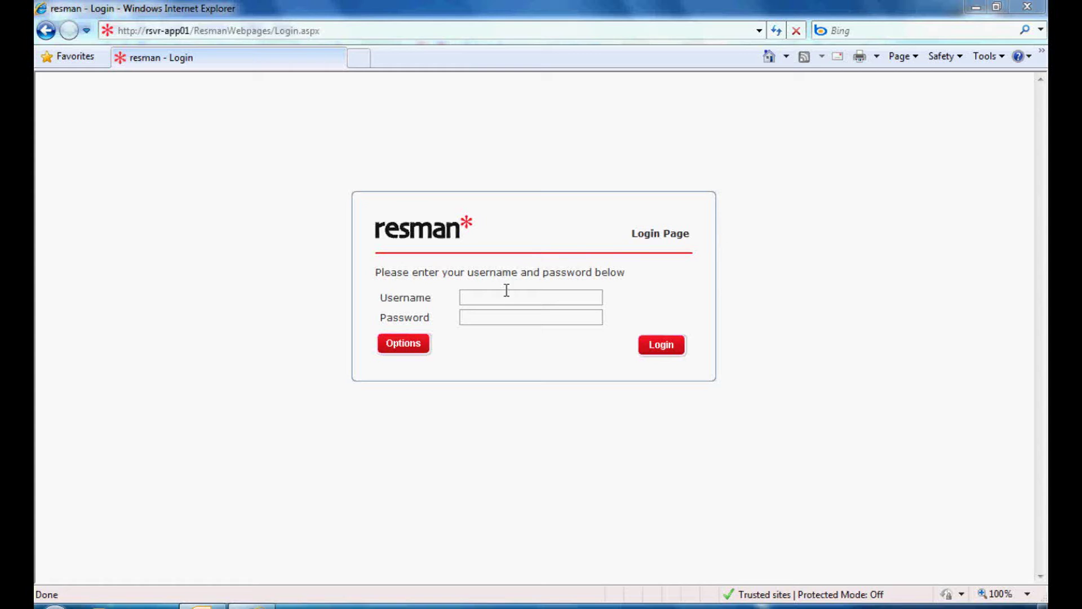
Log in to resman with the username and account password
{"action": "type", "text": "ed"}
{"action": "key", "text": "Tab"}
{"action": "type", "text": "pas"}
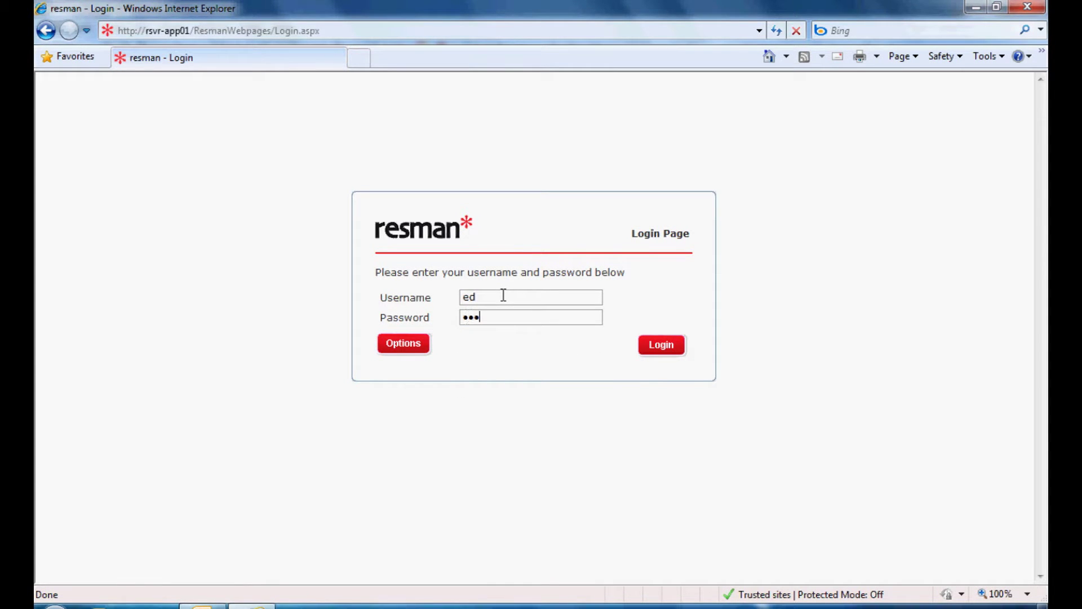
{"action": "type", "text": "sword"}
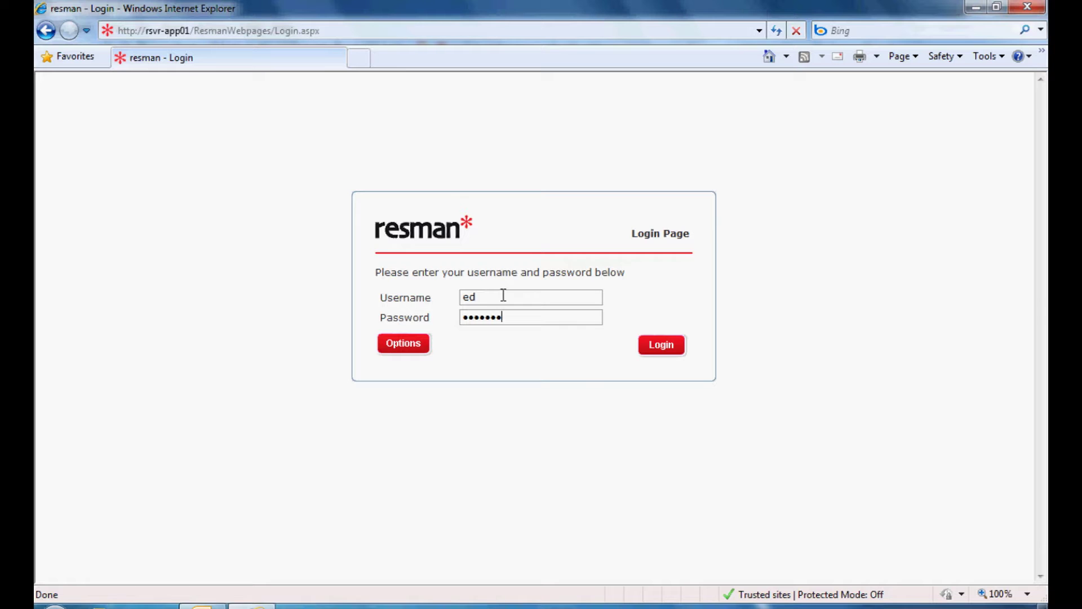
{"action": "left_click", "coordinate": [658, 357]}
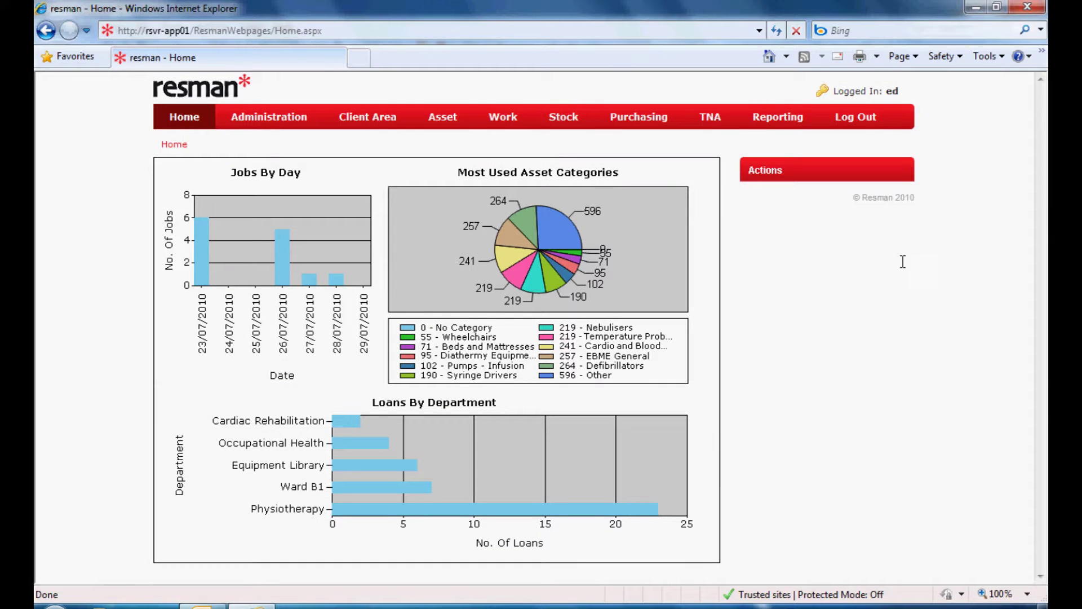
Open the Administration area from the top menu
{"action": "left_click", "coordinate": [287, 119]}
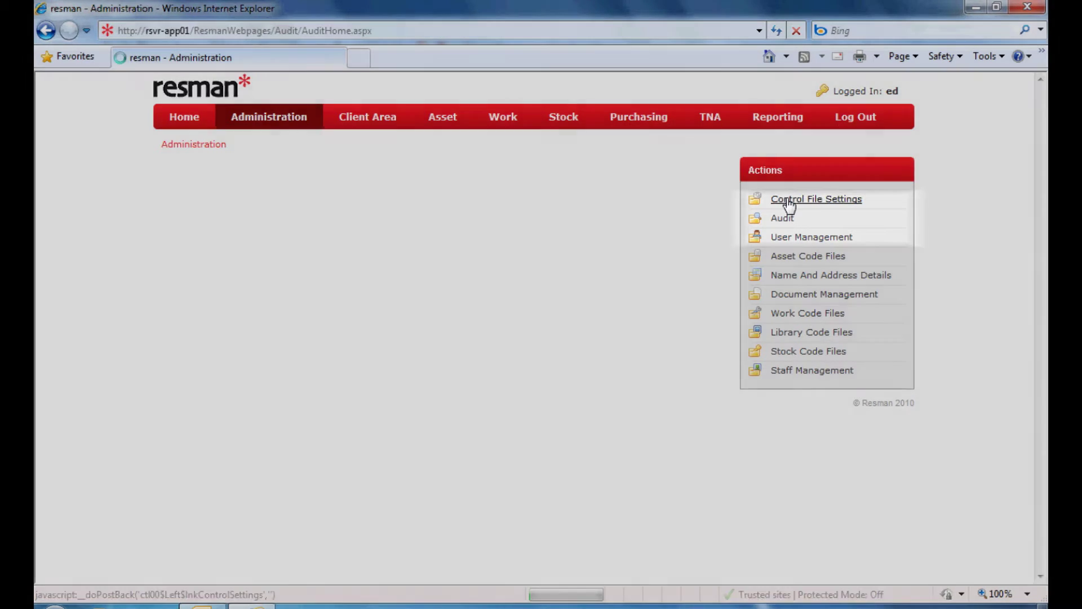
Show the Control File Settings risk management matrix, then go to the Asset list
{"action": "left_click", "coordinate": [789, 201]}
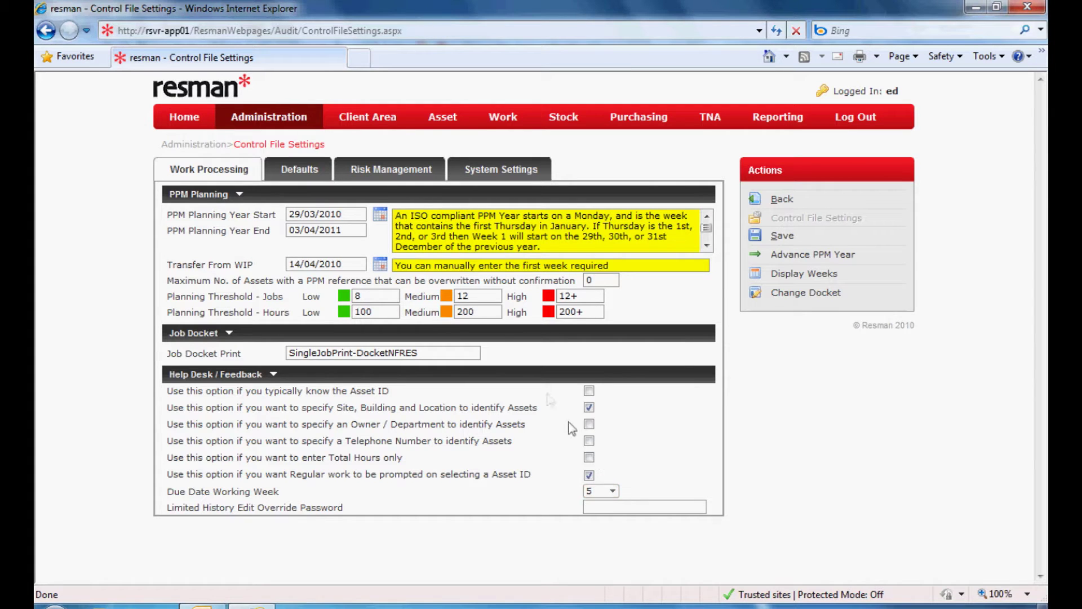
{"action": "left_click", "coordinate": [401, 171]}
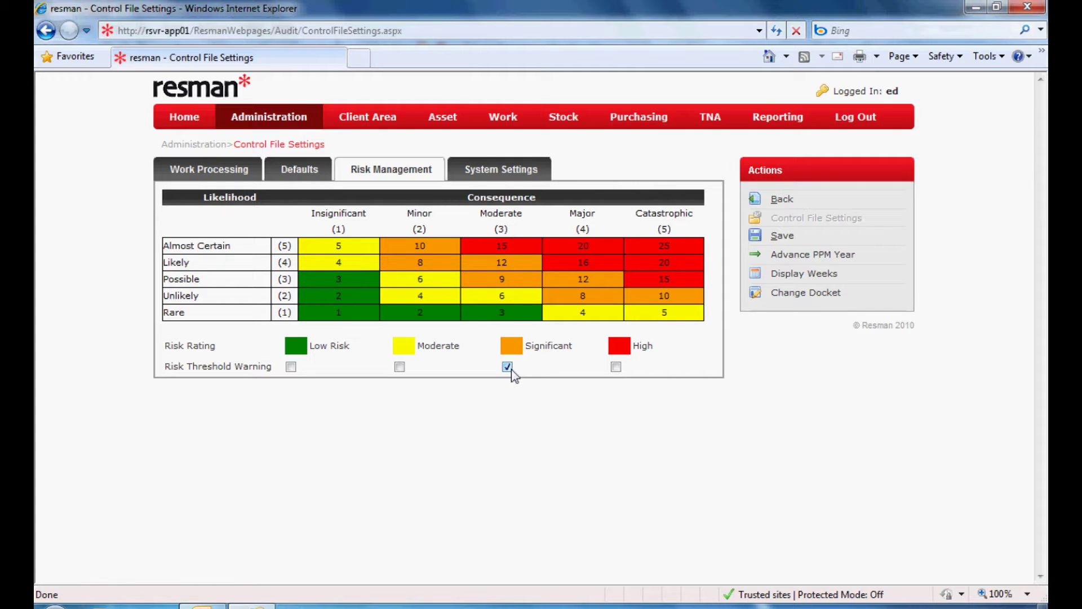
{"action": "left_click", "coordinate": [443, 116]}
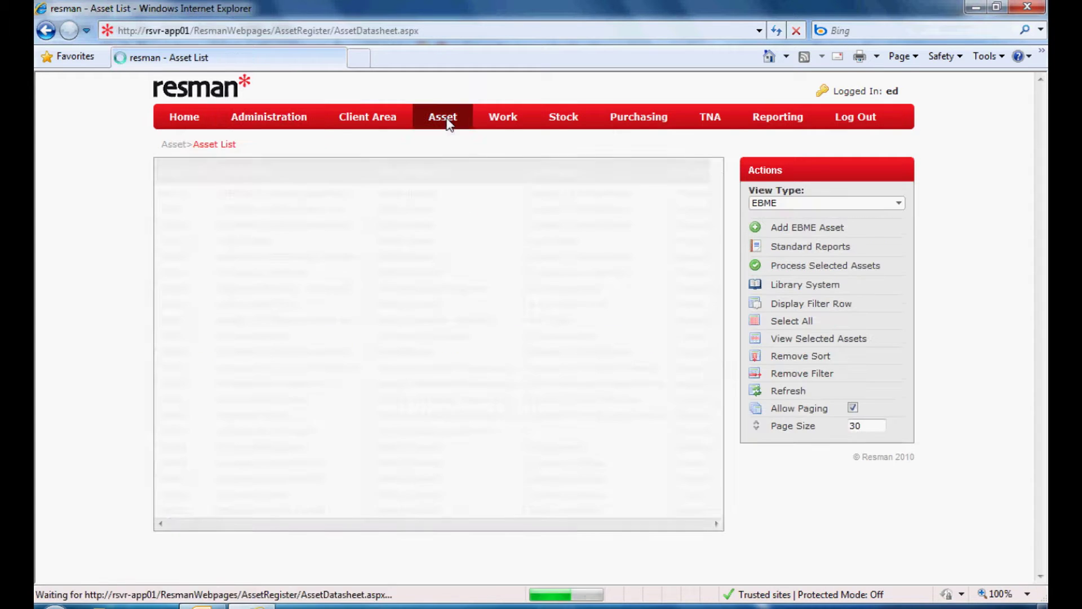
Visit the Library System, return to the asset list, and open asset 96395
{"action": "left_click", "coordinate": [781, 285]}
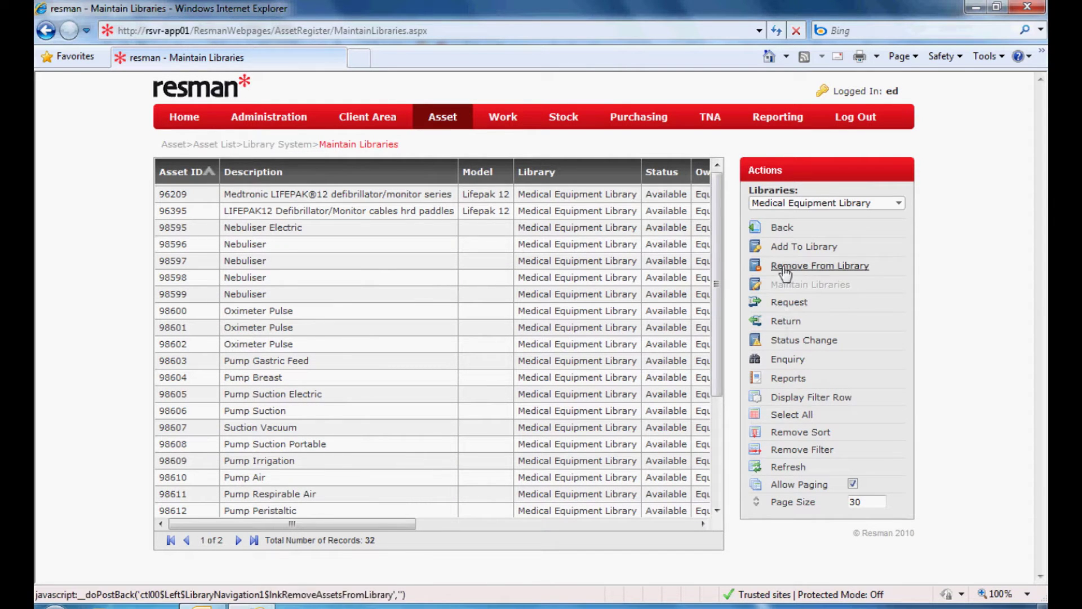
{"action": "left_click", "coordinate": [783, 228]}
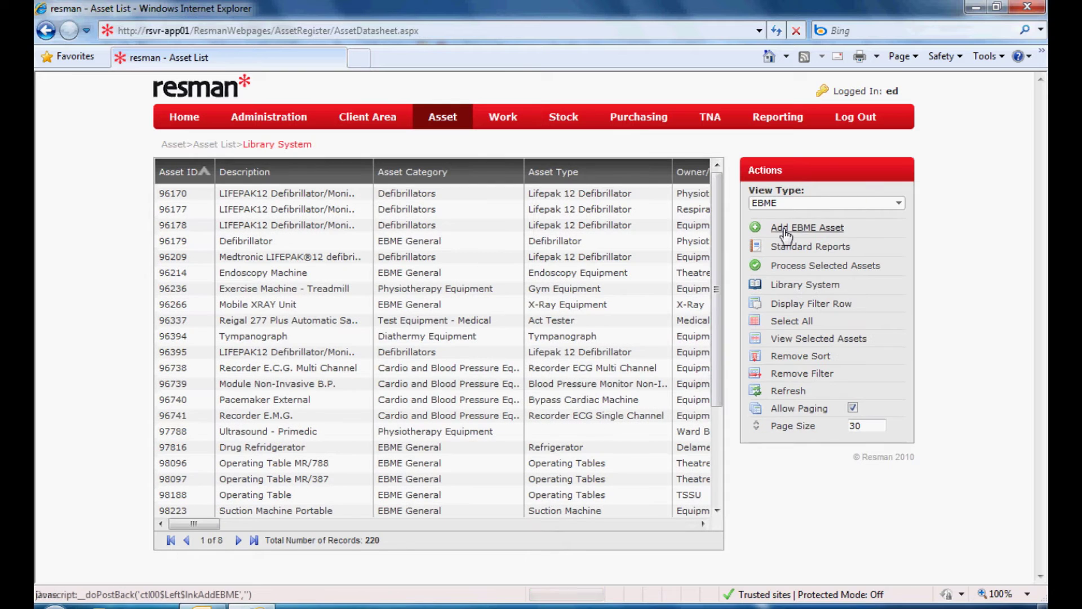
{"action": "double_click", "coordinate": [624, 350]}
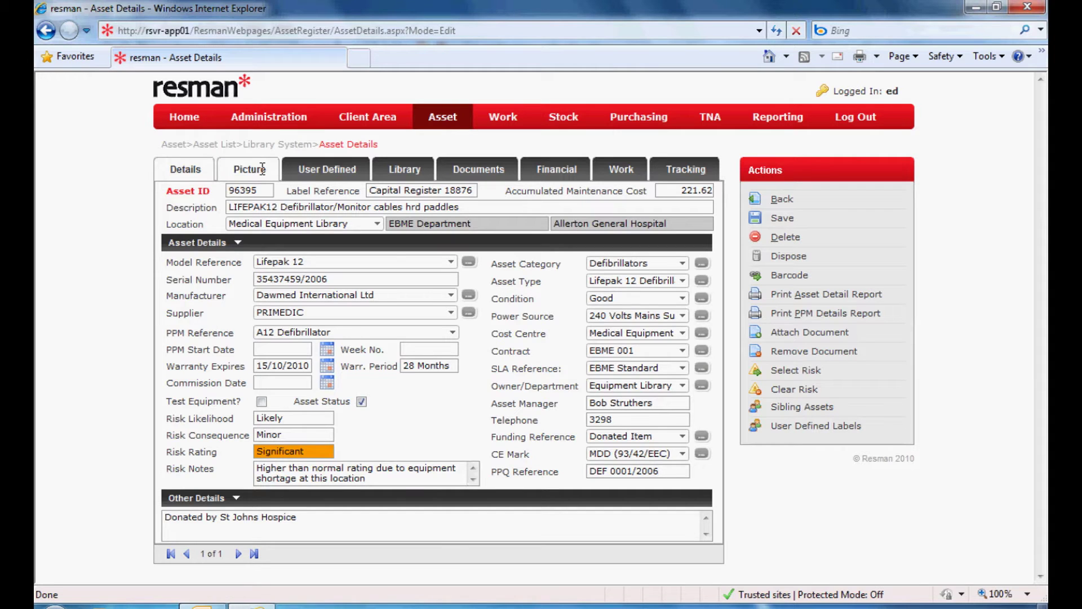
Review the defibrillator's picture, user fields, loans, documents, financials, jobs and tracking, then open the Work List
{"action": "left_click", "coordinate": [262, 169]}
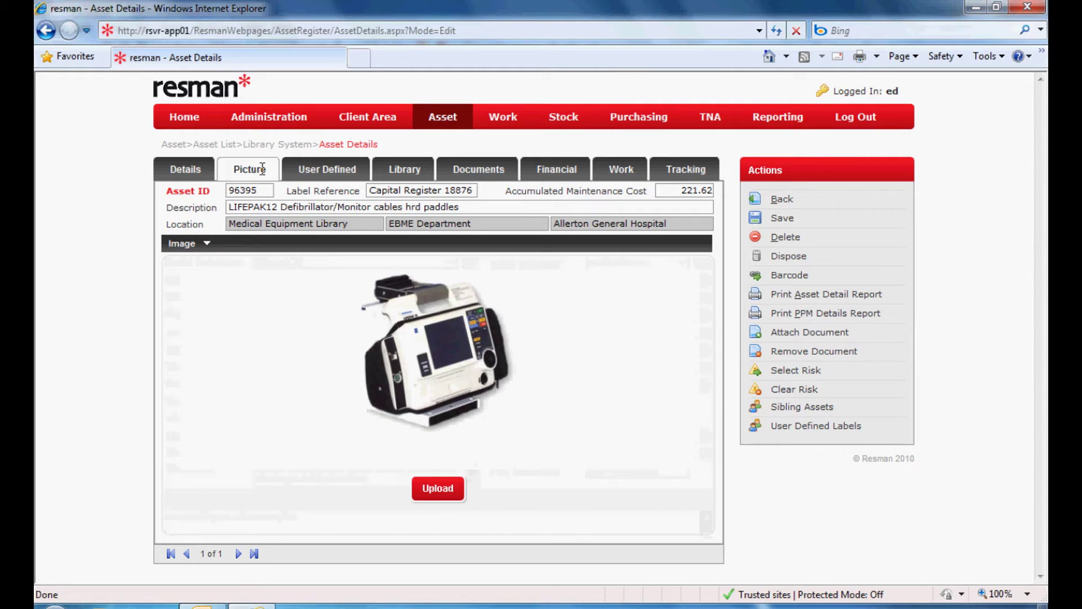
{"action": "left_click", "coordinate": [317, 172]}
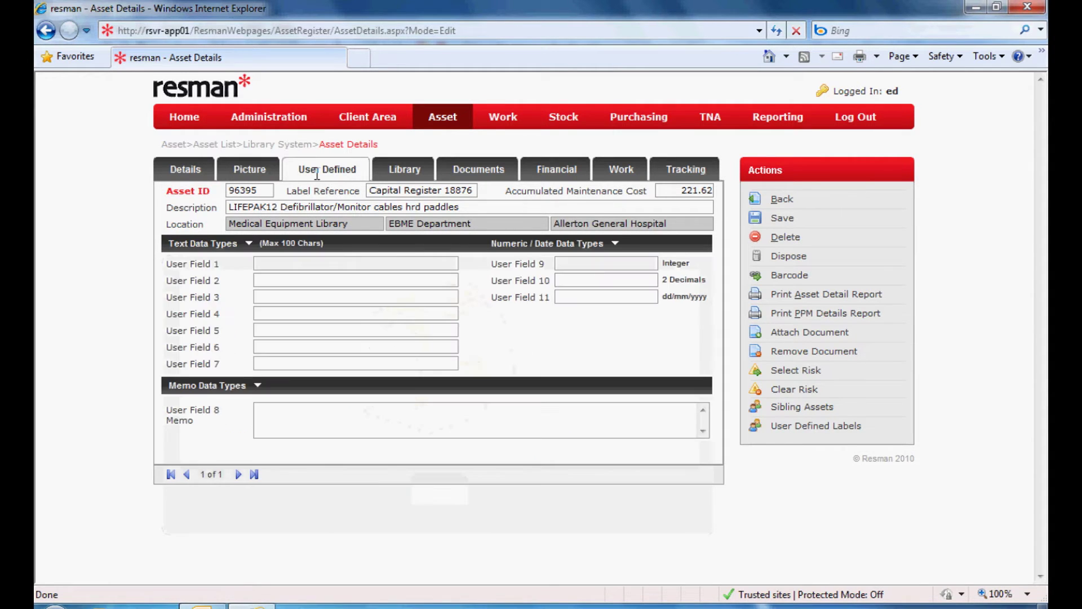
{"action": "left_click", "coordinate": [404, 170]}
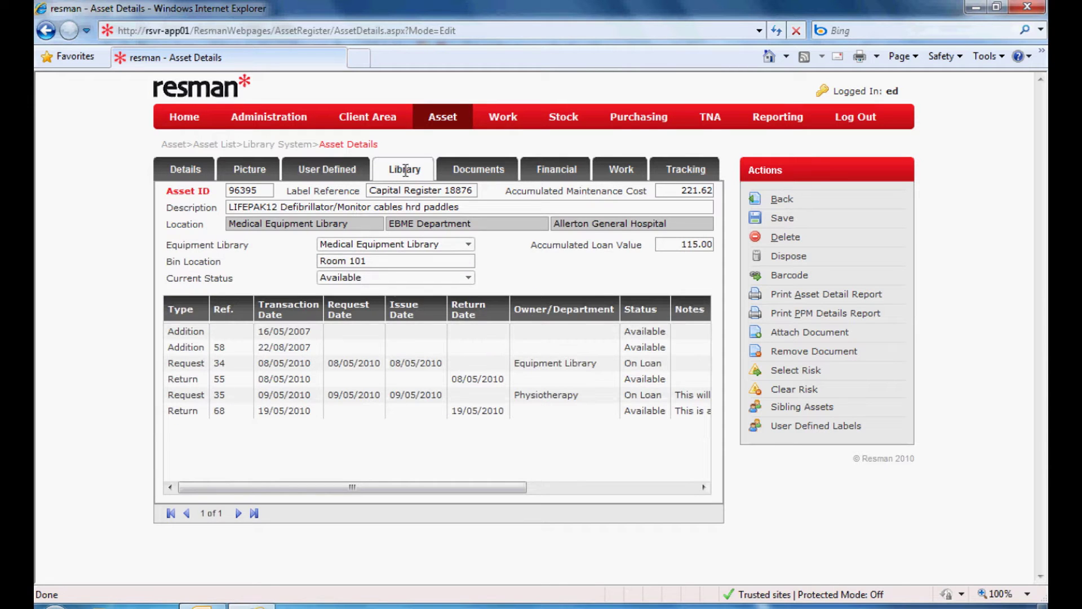
{"action": "left_click", "coordinate": [465, 170]}
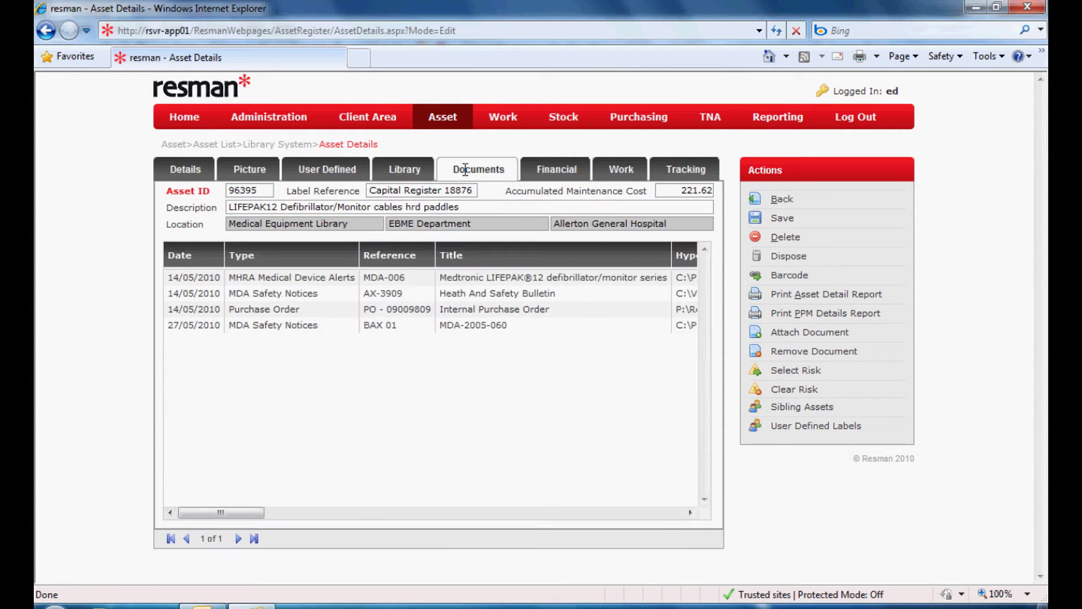
{"action": "left_click", "coordinate": [546, 170]}
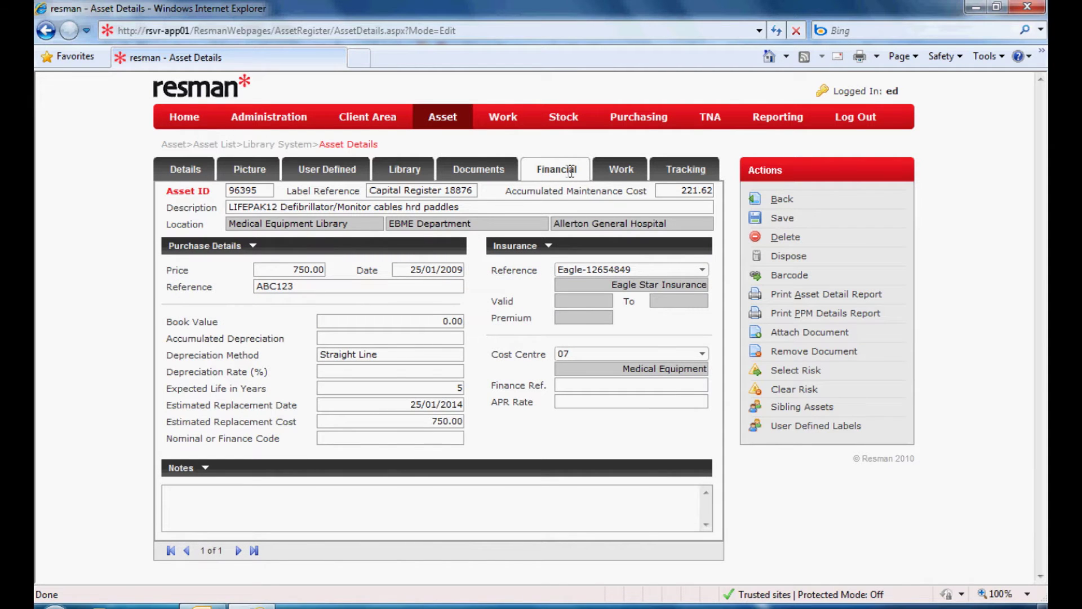
{"action": "left_click", "coordinate": [610, 175]}
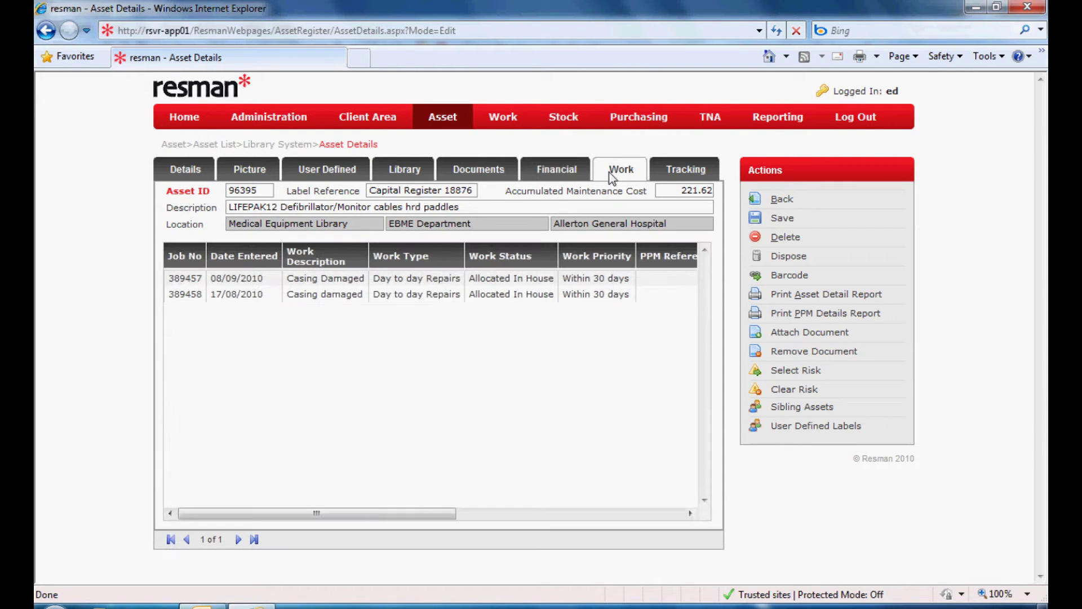
{"action": "left_click", "coordinate": [678, 172]}
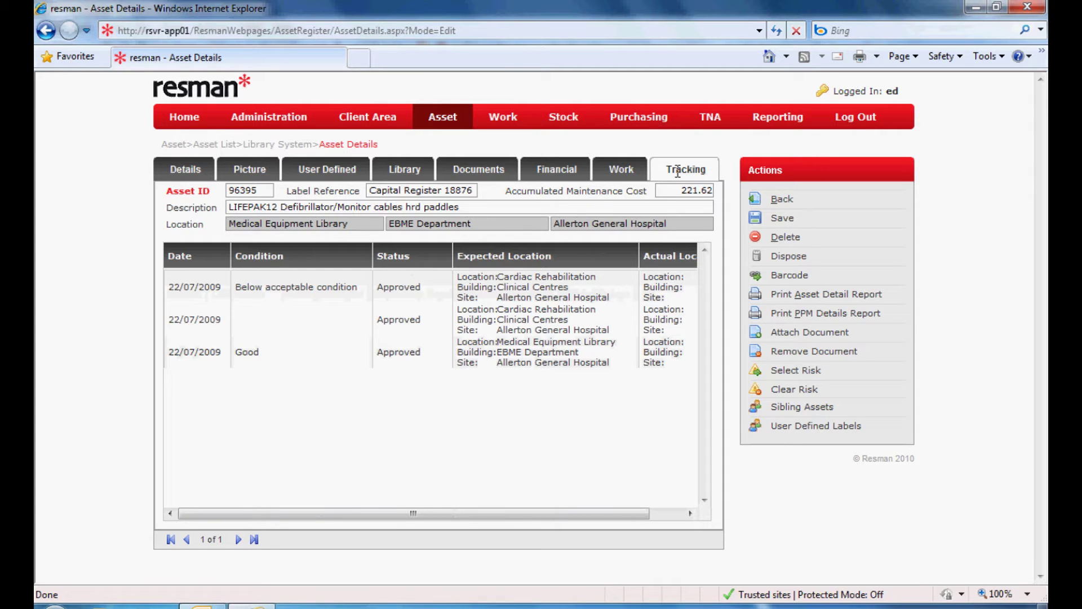
{"action": "left_click", "coordinate": [510, 121]}
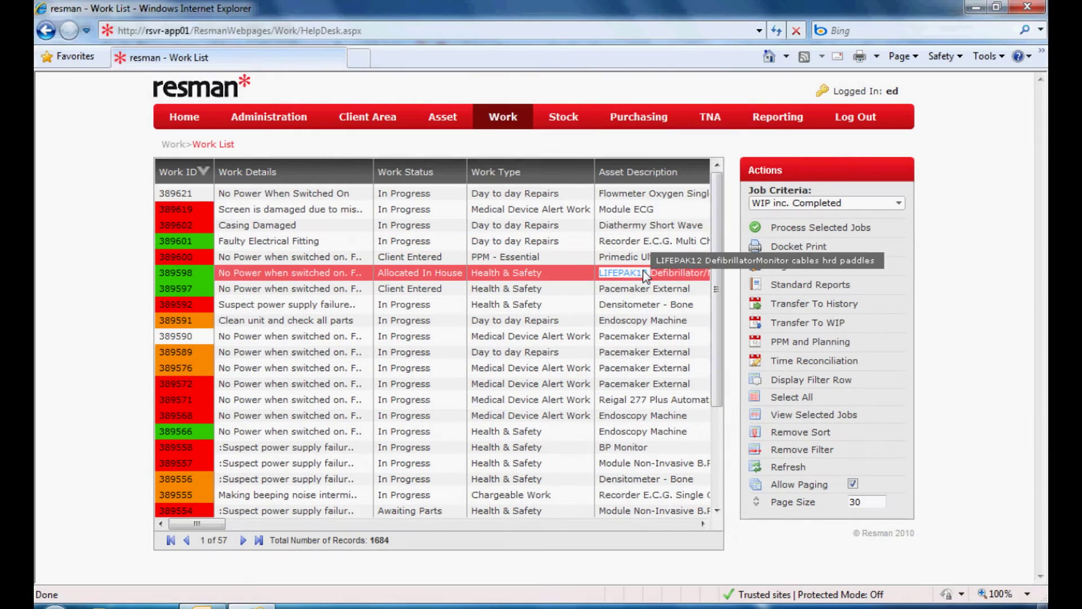
{"action": "double_click", "coordinate": [646, 276]}
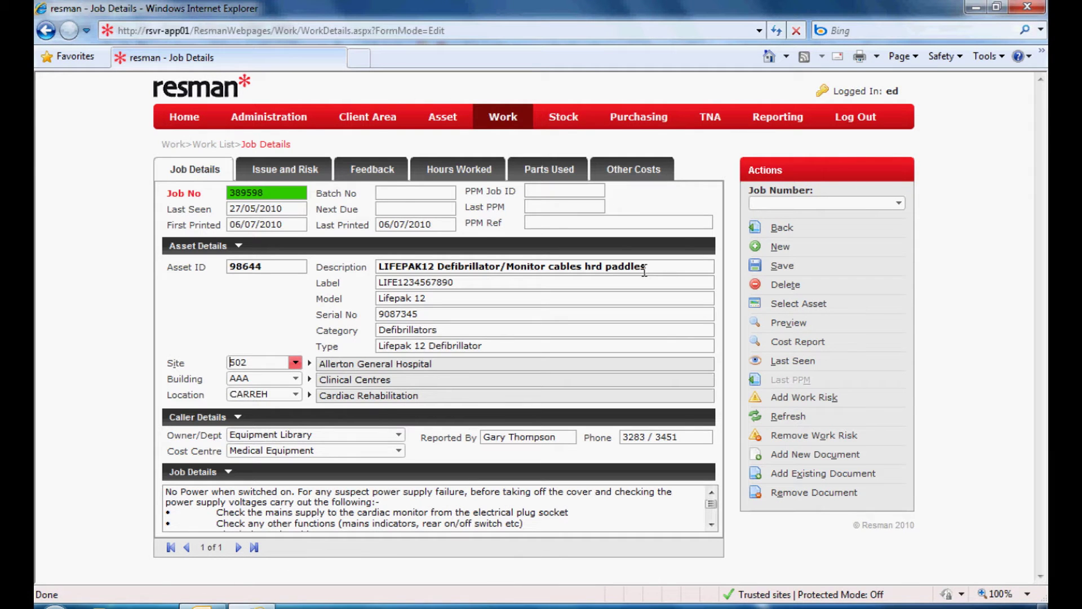
{"action": "left_click", "coordinate": [296, 167]}
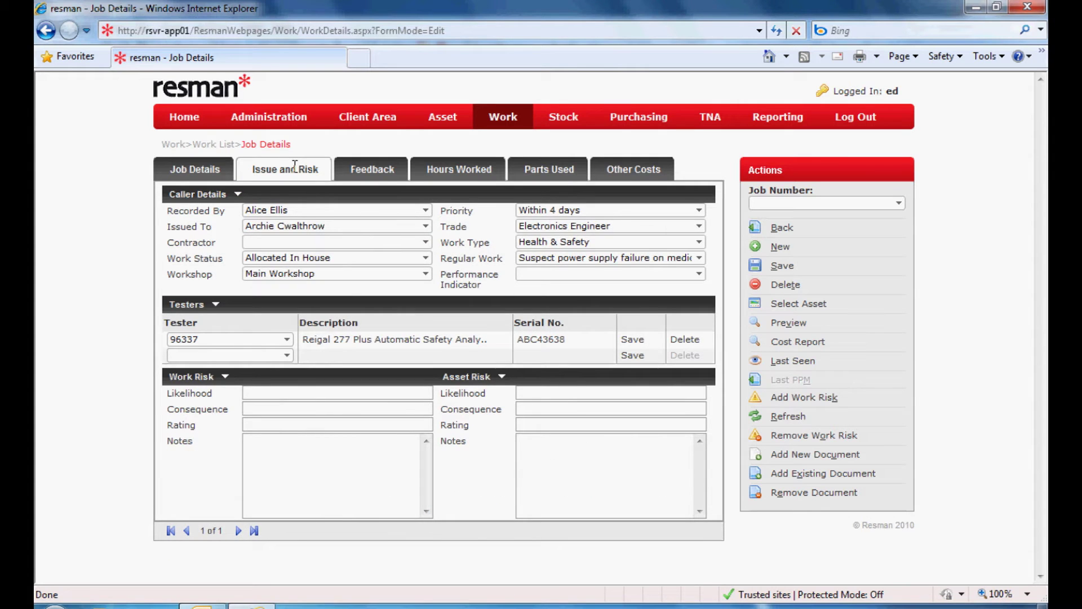
{"action": "left_click", "coordinate": [374, 169]}
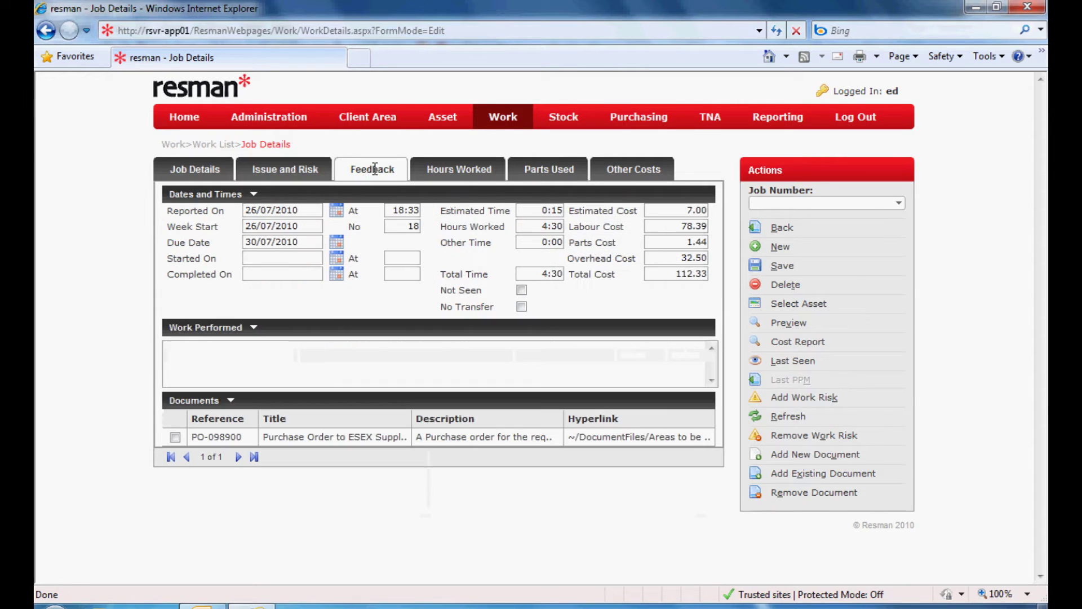
{"action": "left_click", "coordinate": [437, 170]}
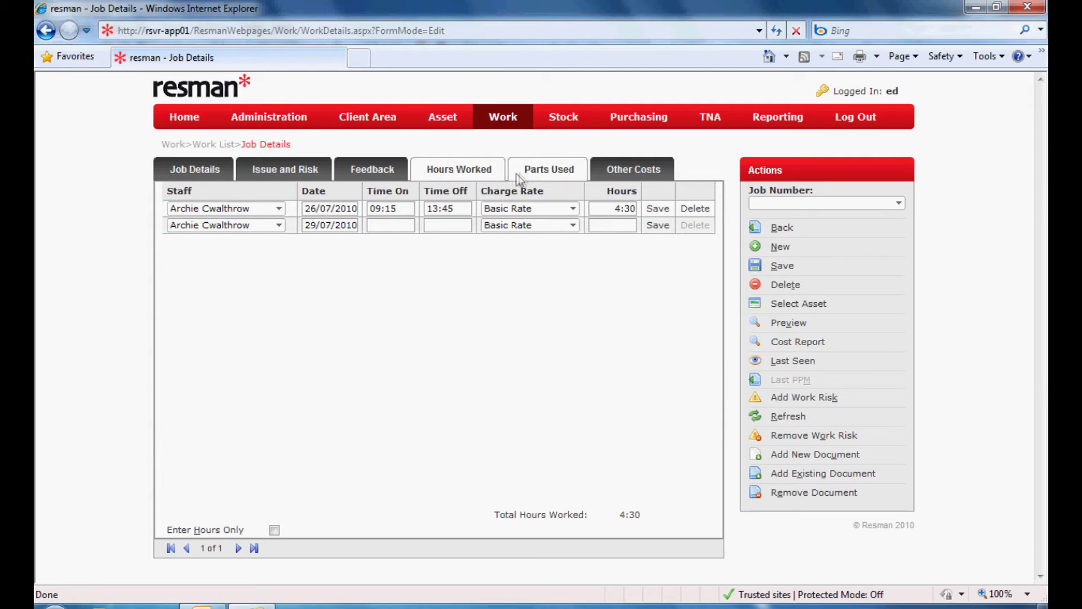
{"action": "left_click", "coordinate": [536, 170]}
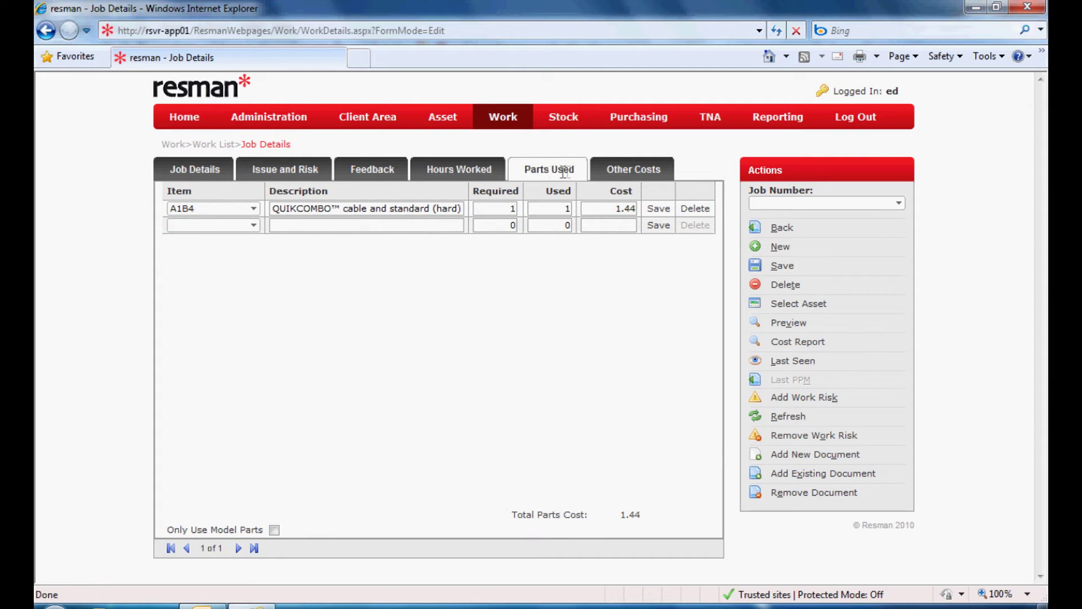
{"action": "left_click", "coordinate": [623, 172]}
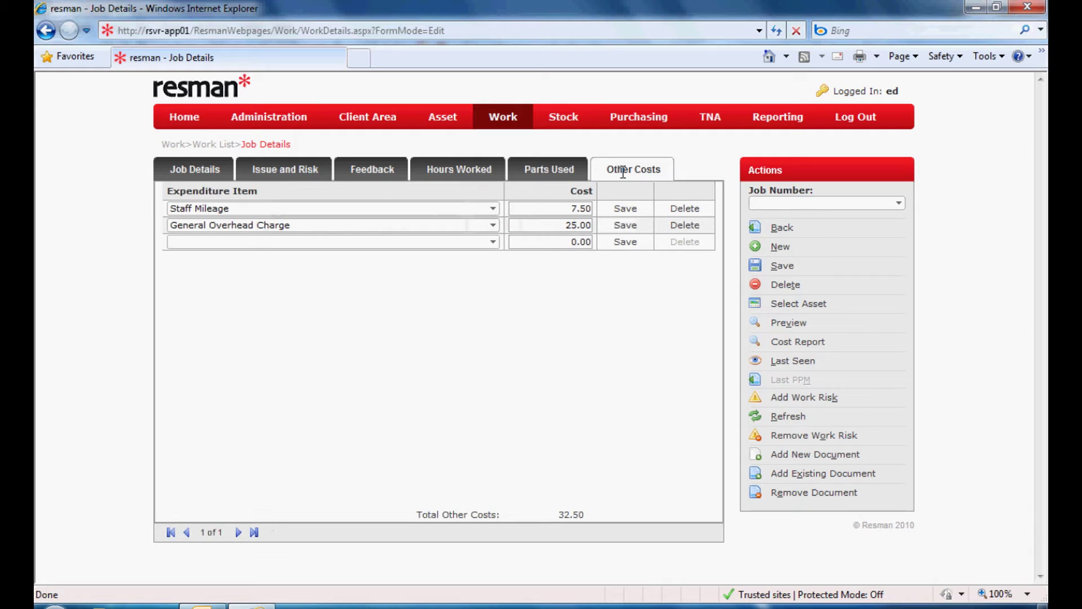
{"action": "left_click", "coordinate": [781, 228]}
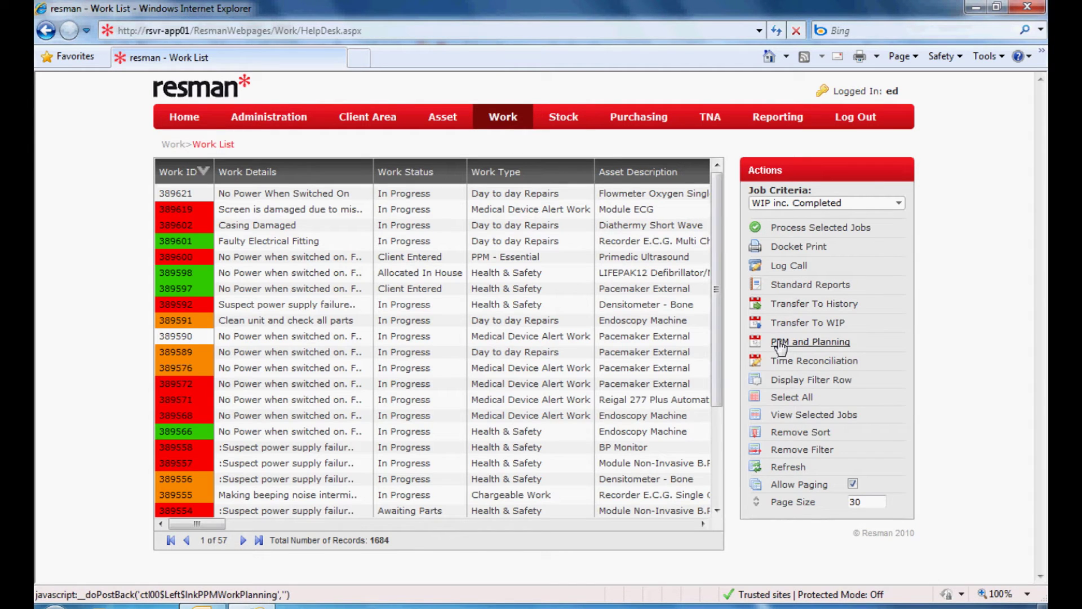
Expand and collapse the A12 Defibrillator PPM jobs, then open the PPM Scheduling View
{"action": "left_click", "coordinate": [779, 342]}
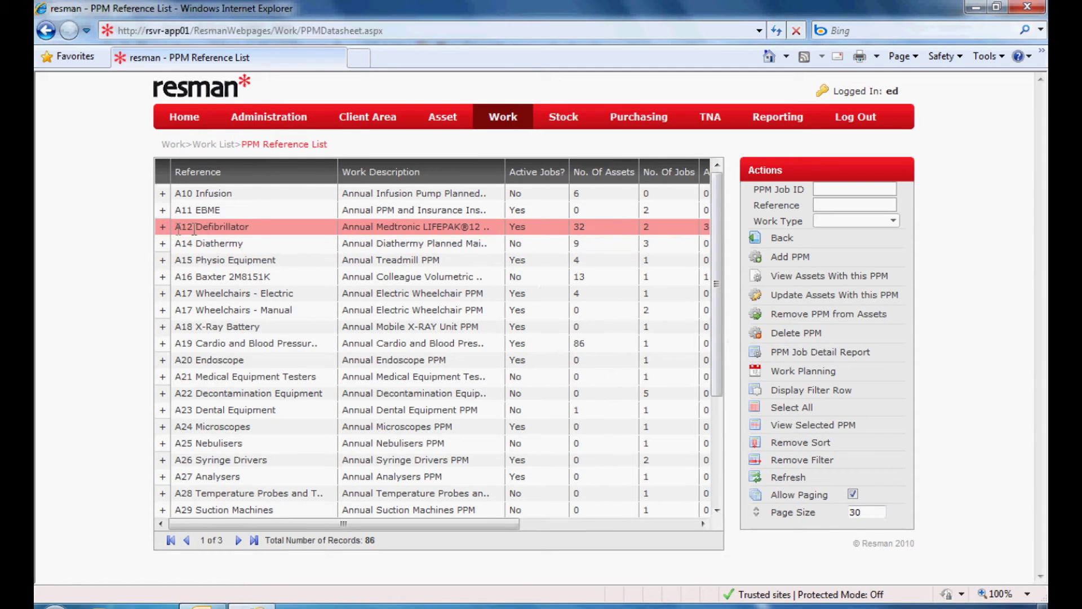
{"action": "left_click", "coordinate": [162, 227]}
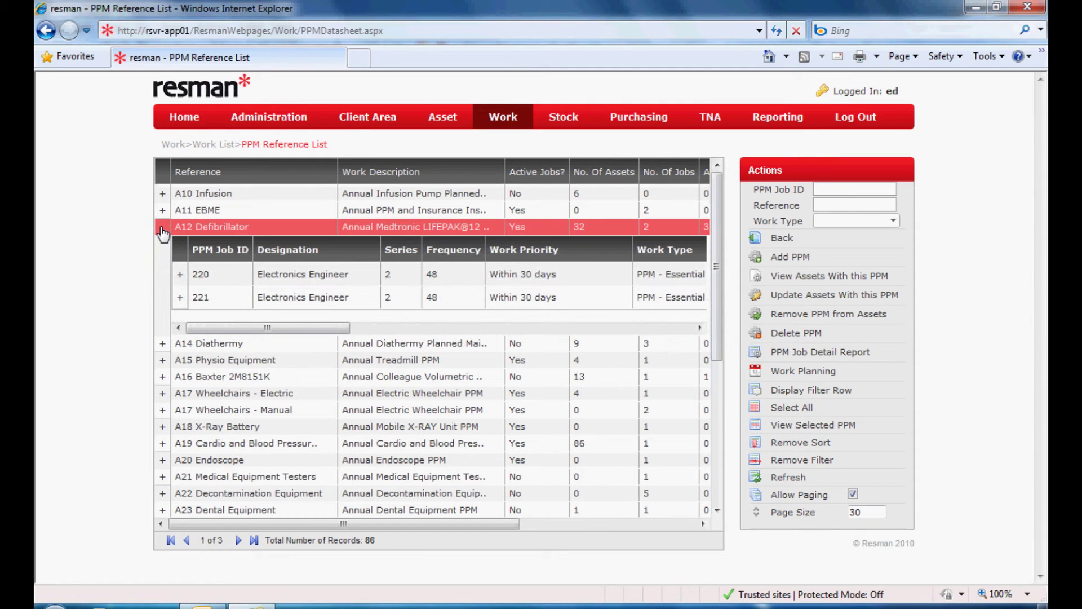
{"action": "left_click", "coordinate": [163, 231]}
{"action": "left_click", "coordinate": [789, 370]}
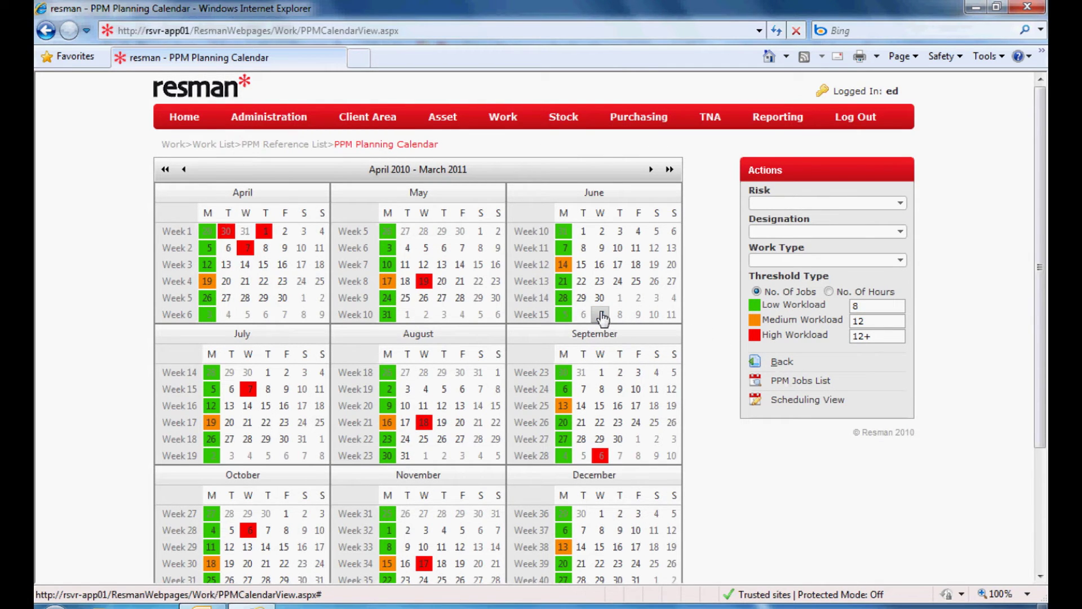
{"action": "mouse_move", "coordinate": [602, 317]}
{"action": "left_click", "coordinate": [800, 399]}
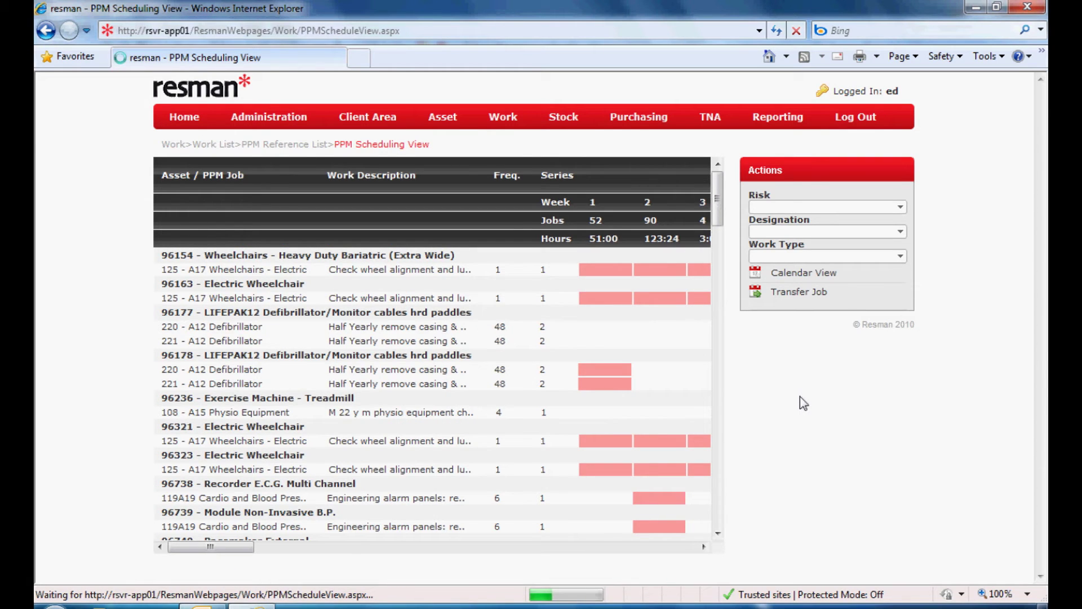
Open the Reports List and display the Graph - Response Time Analyses description
{"action": "left_click", "coordinate": [780, 122]}
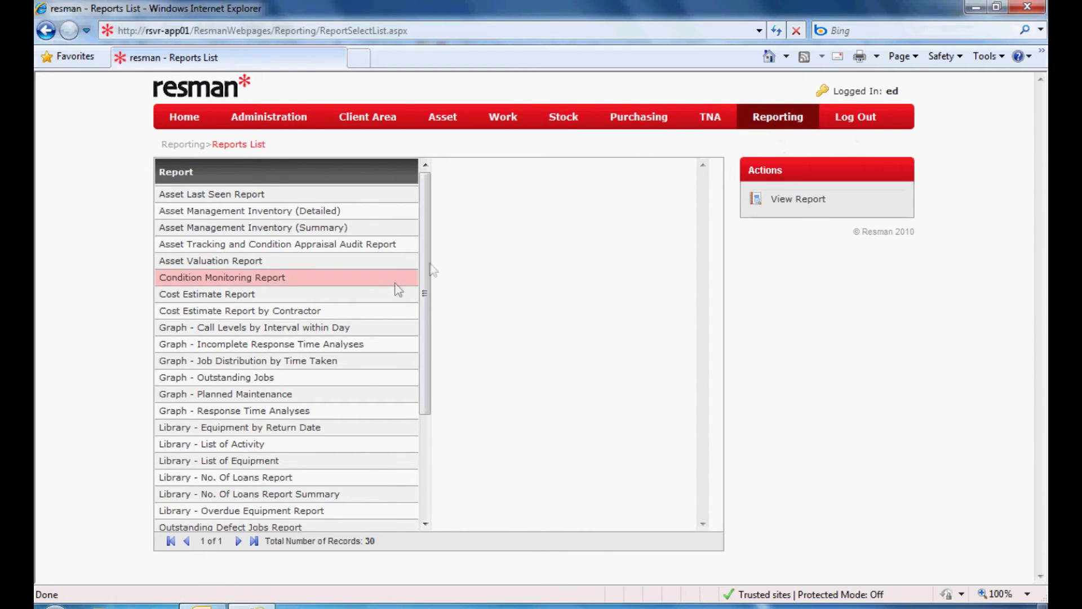
{"action": "left_click", "coordinate": [327, 415]}
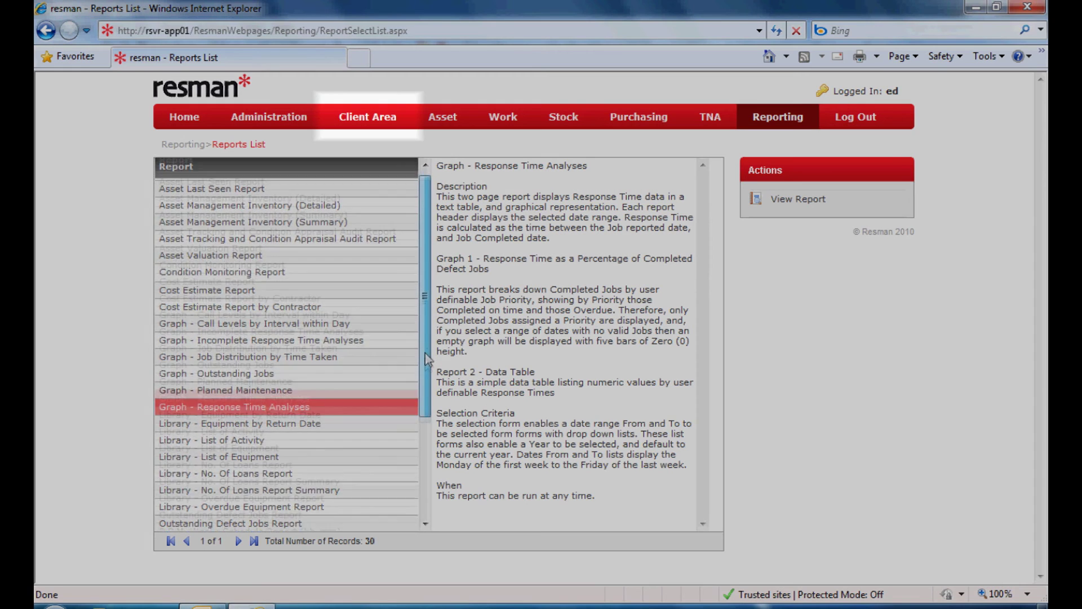
{"action": "mouse_move", "coordinate": [425, 347]}
{"action": "left_mouse_down"}
{"action": "mouse_move", "coordinate": [429, 458]}
{"action": "mouse_move", "coordinate": [429, 326]}
{"action": "left_mouse_up"}
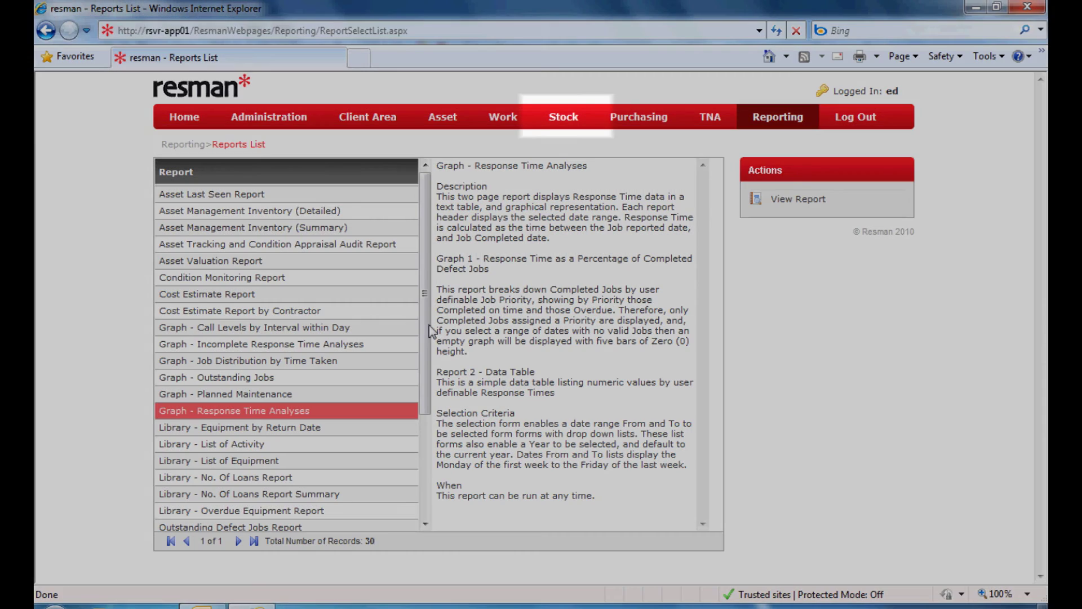
Return to the Home dashboard via the top navigation bar
{"action": "left_click", "coordinate": [190, 121]}
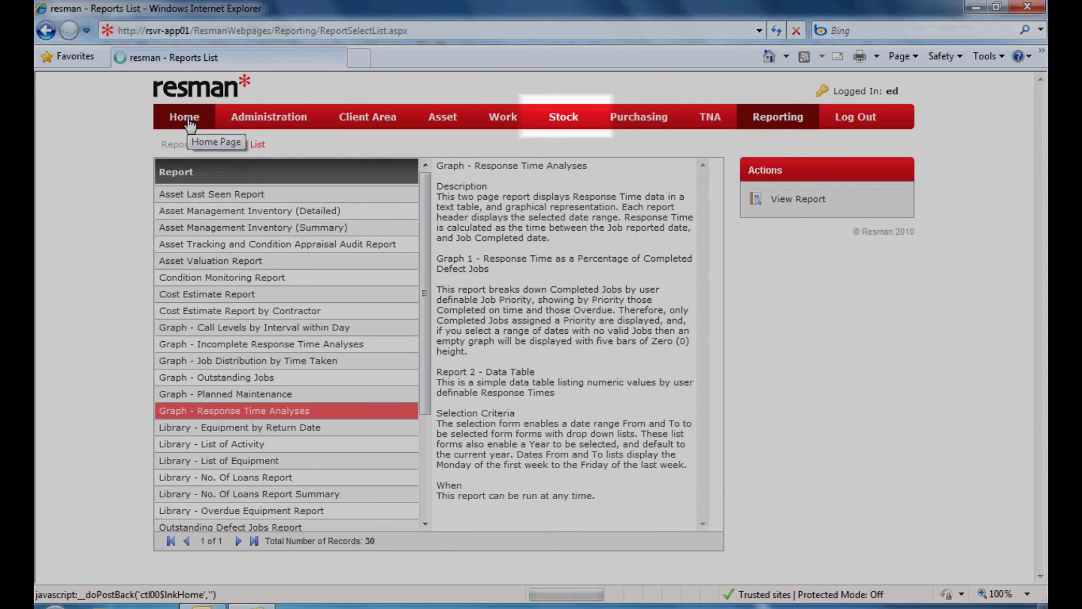